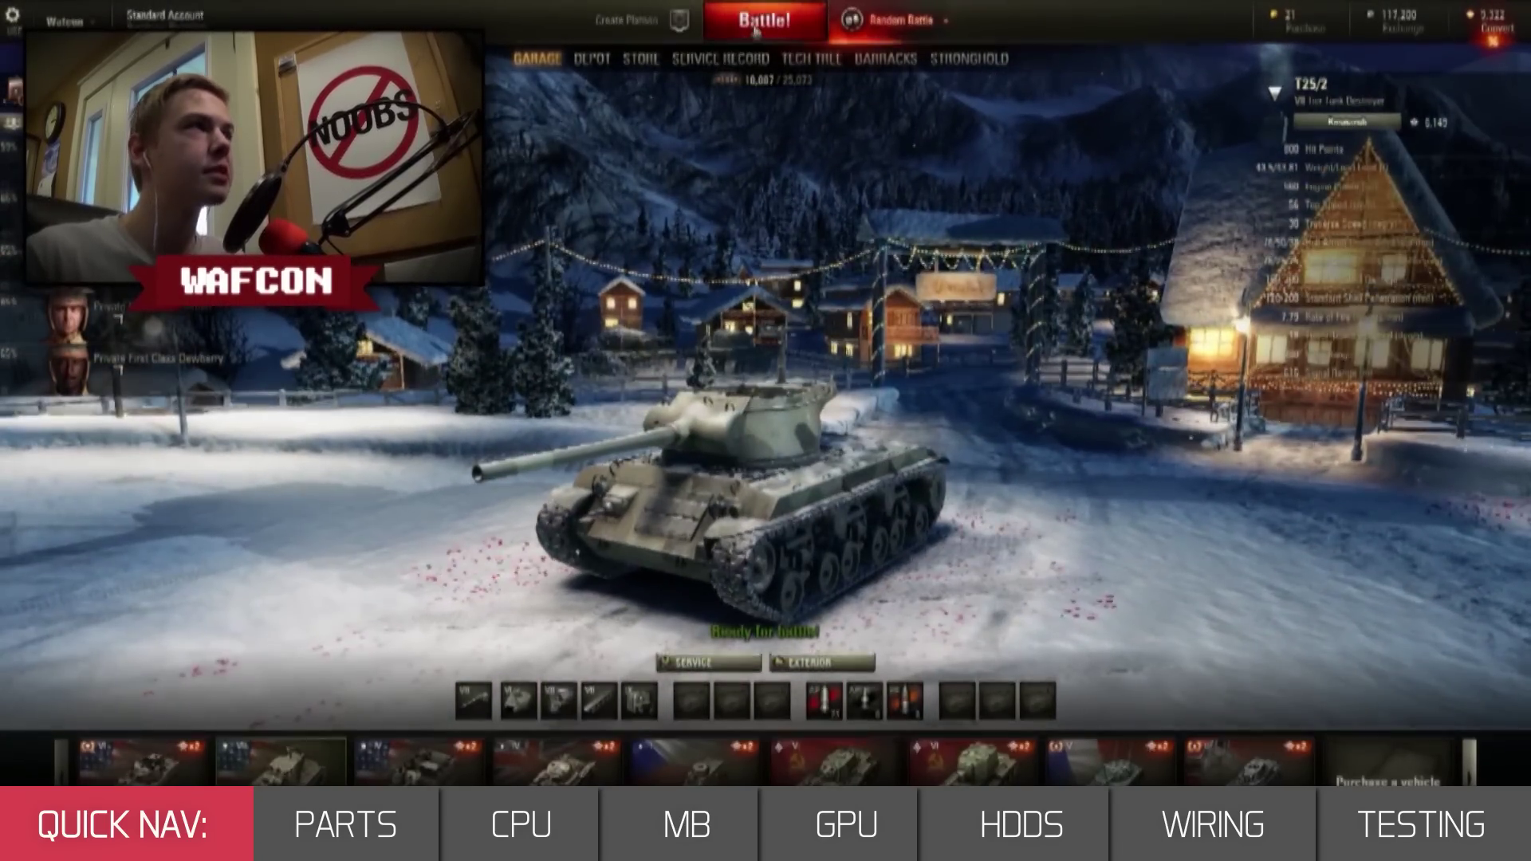
left_click(754, 21)
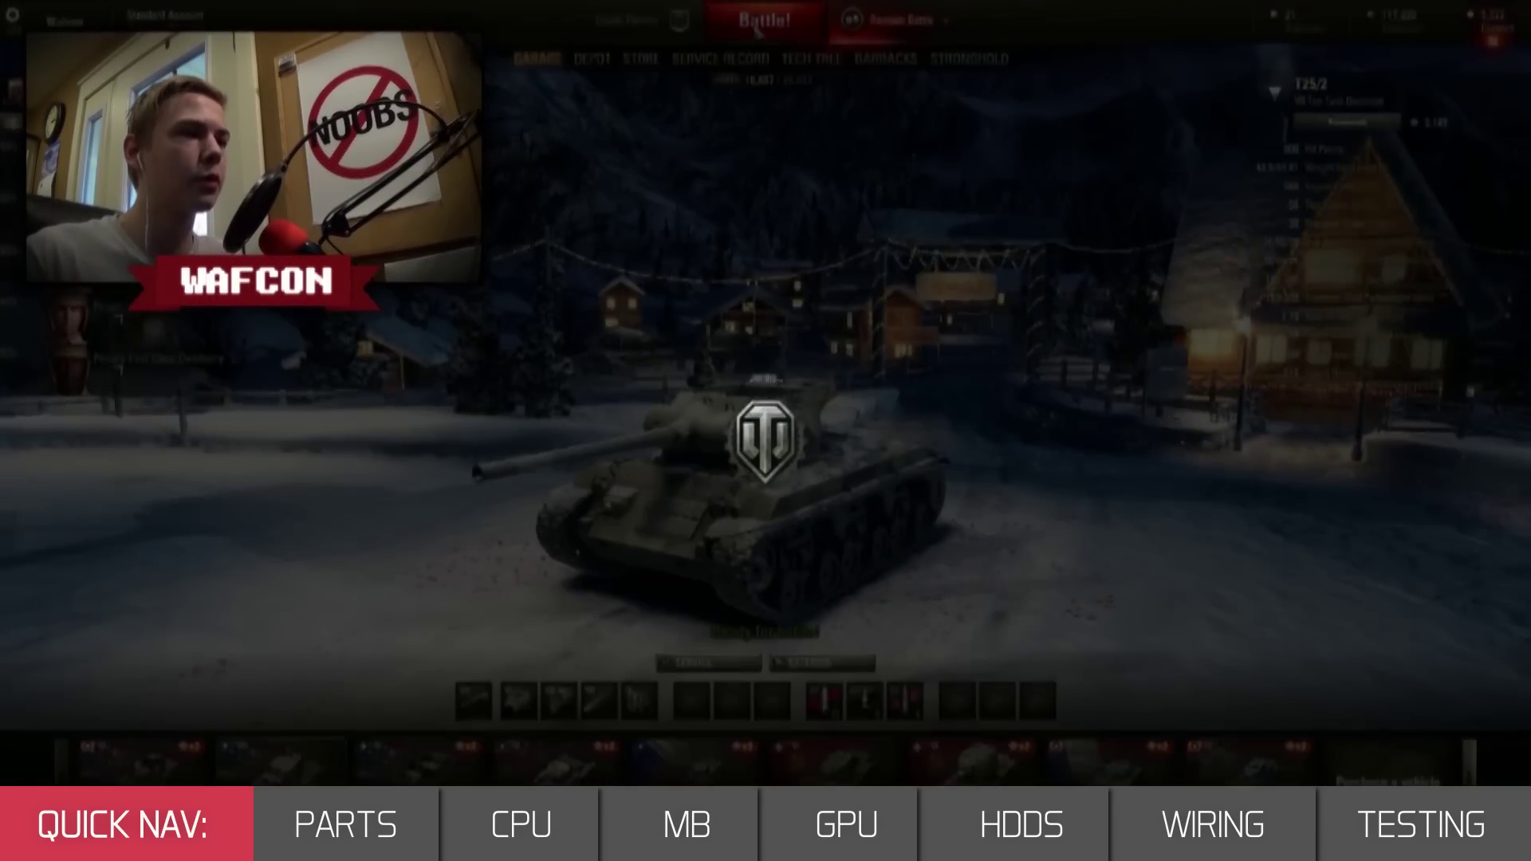